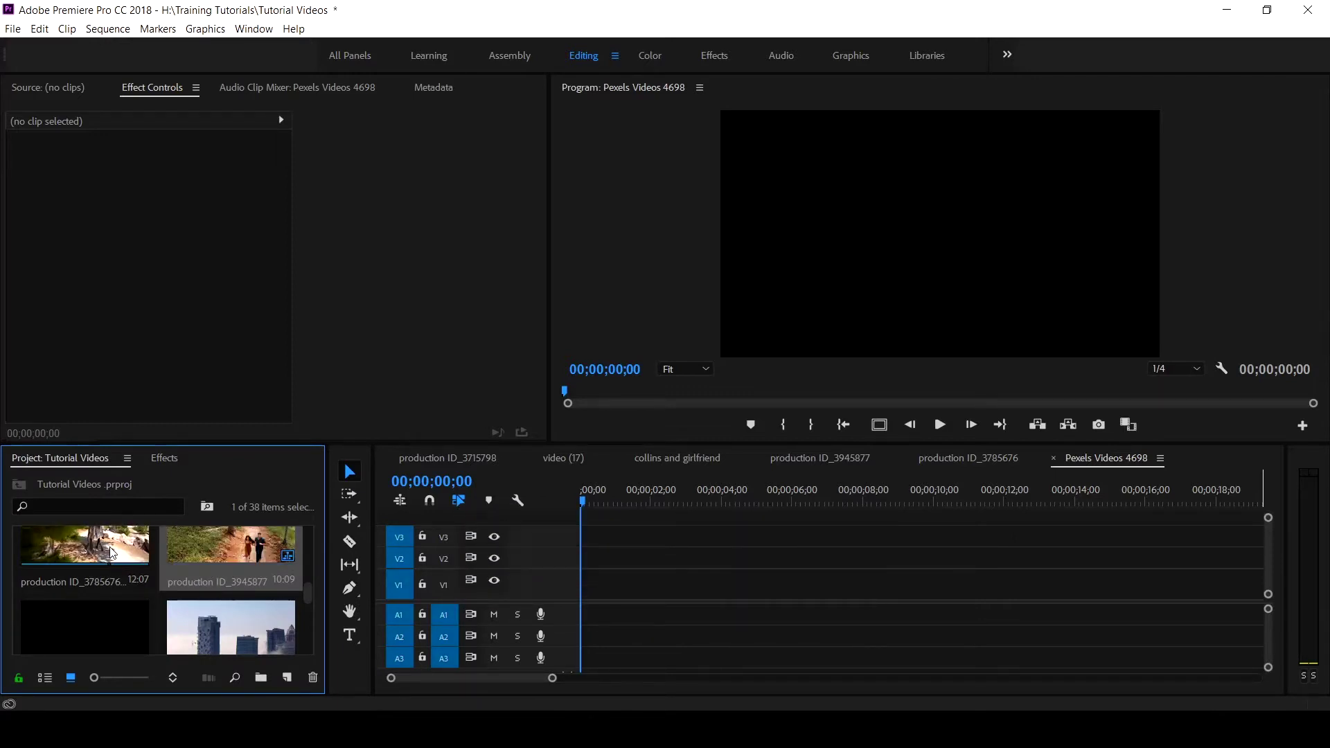
scroll(228, 559, down, 1)
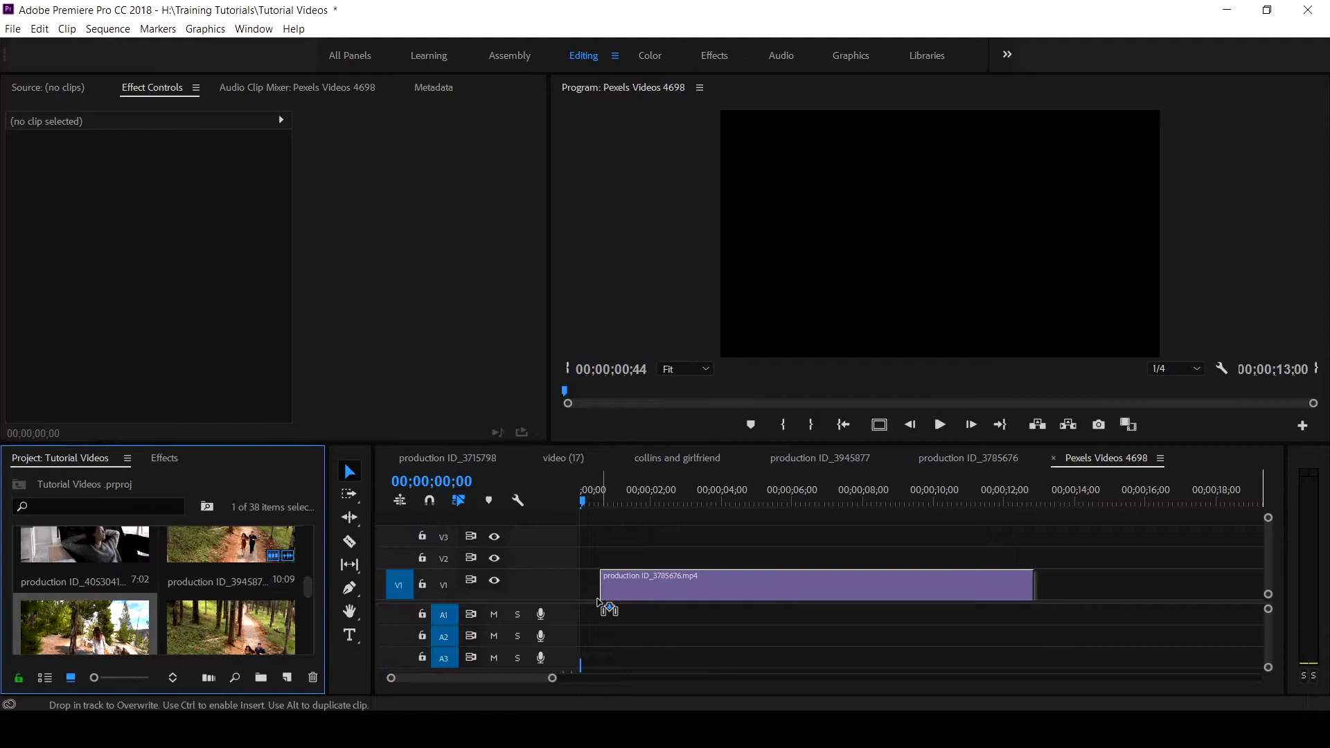
Place the forest-trail clip on video track 1, keeping the existing sequence settings.
drag(108, 628, 608, 581)
click(670, 400)
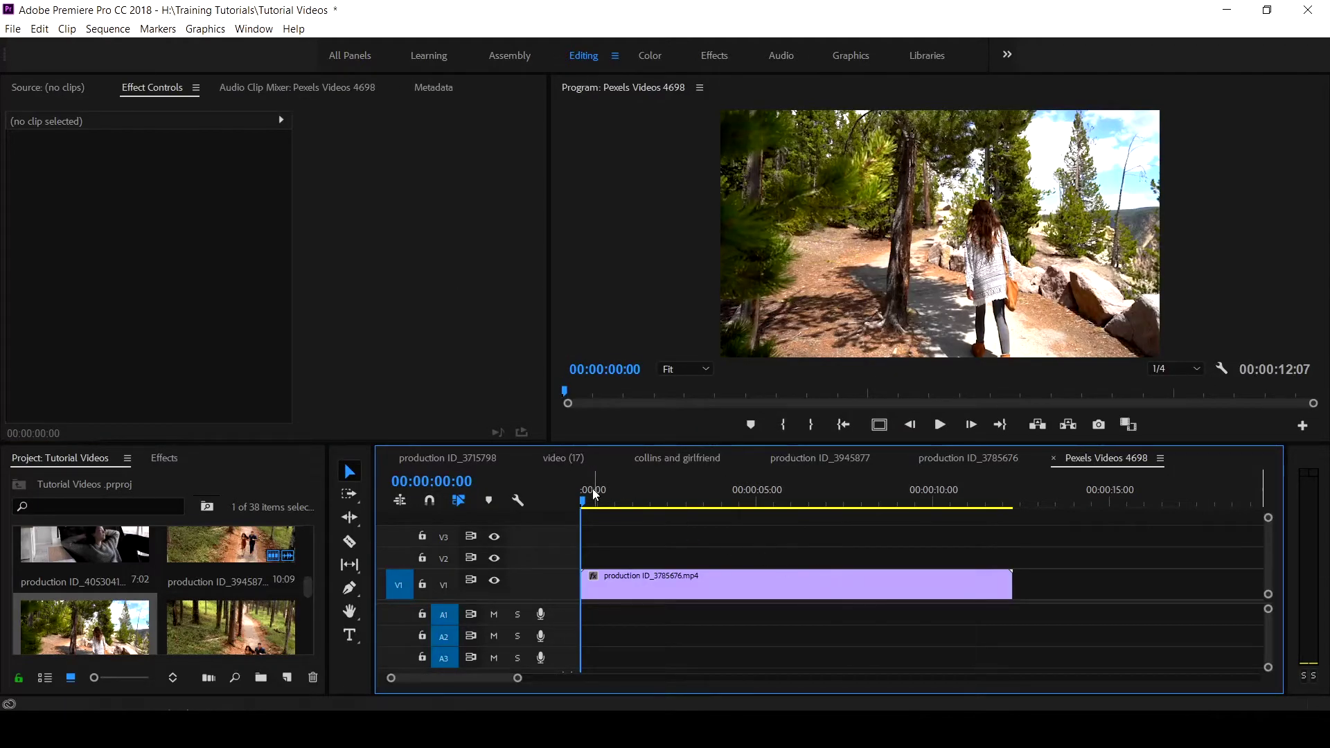
drag(582, 502, 917, 504)
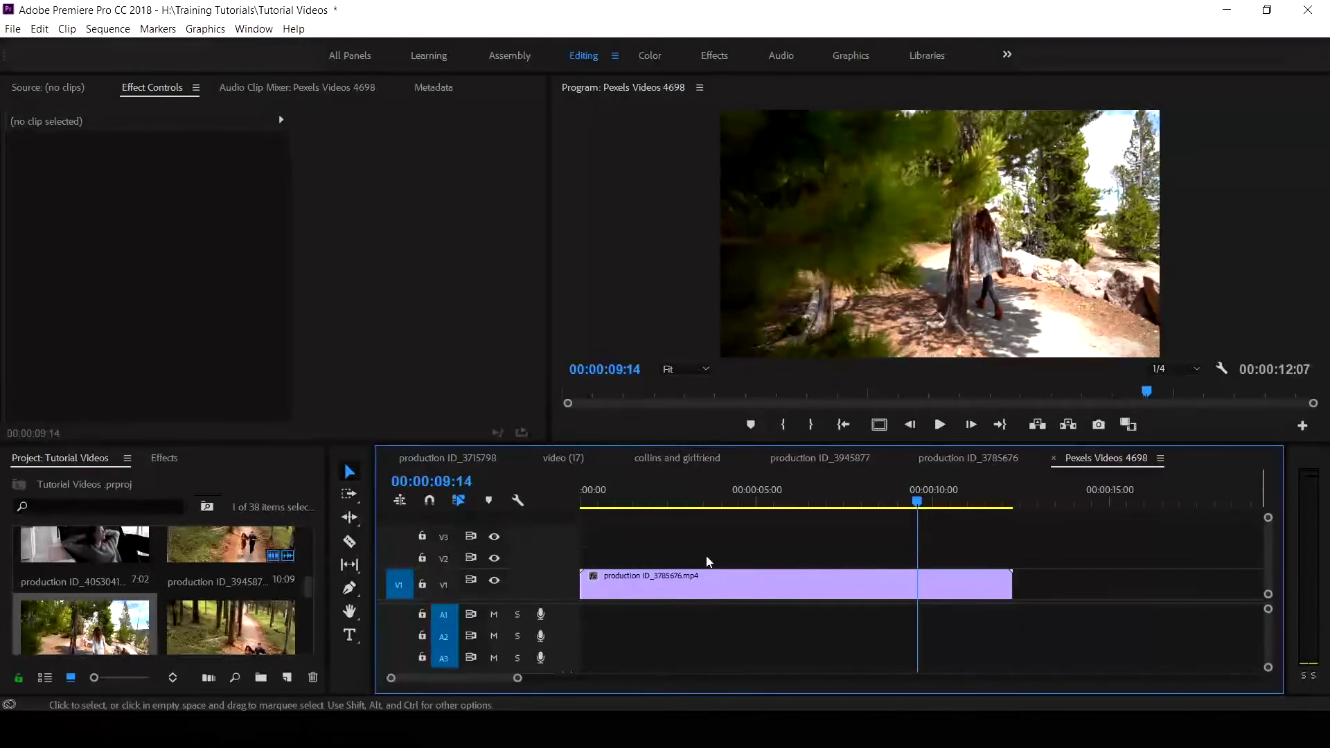
Trim both clip edges and ripple-delete the leading gap so the clip starts at zero.
drag(579, 575, 592, 575)
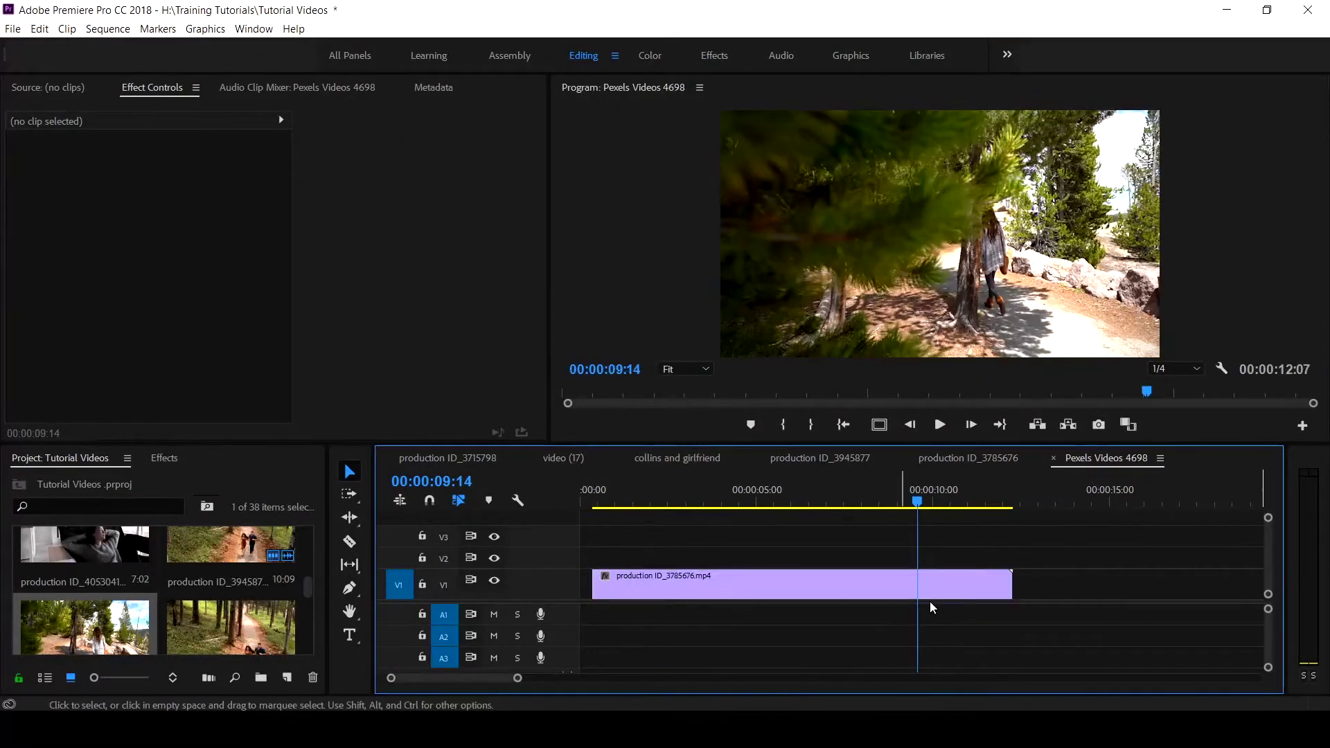
drag(1010, 585, 988, 584)
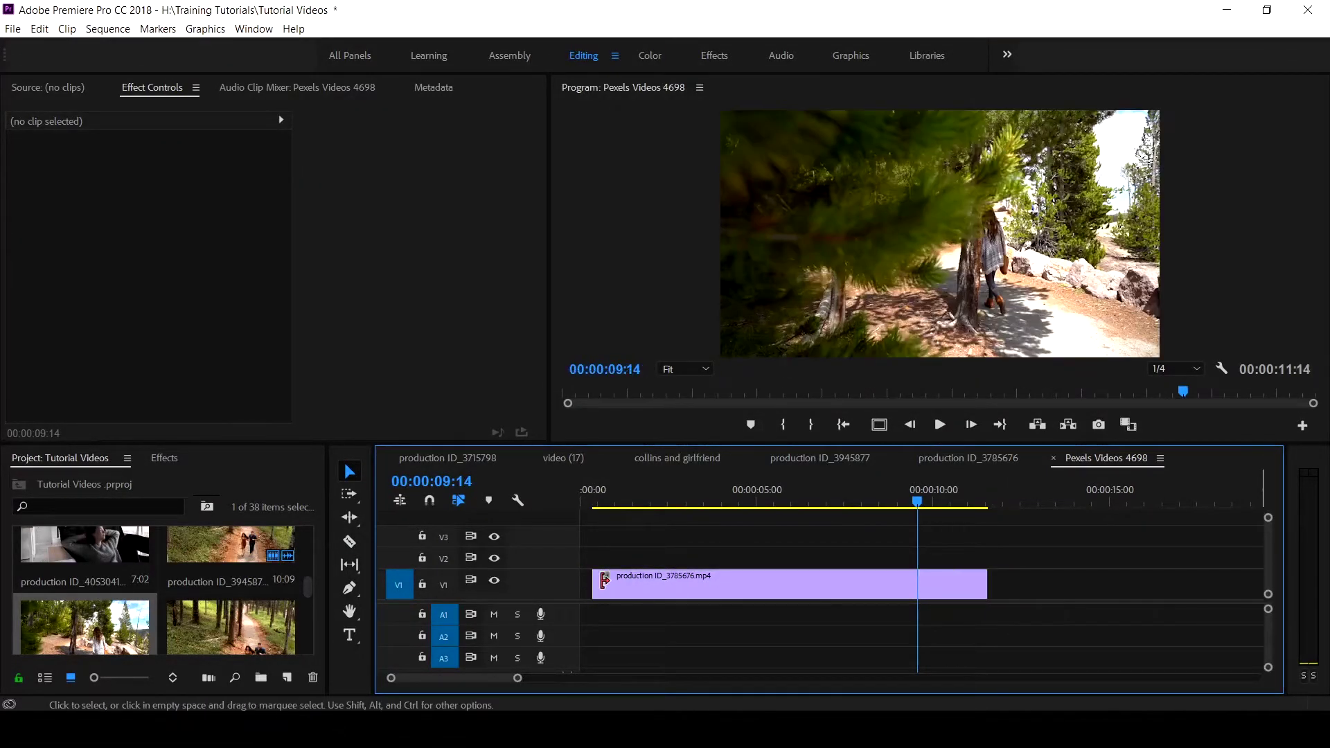
right_click(582, 579)
click(645, 588)
click(620, 491)
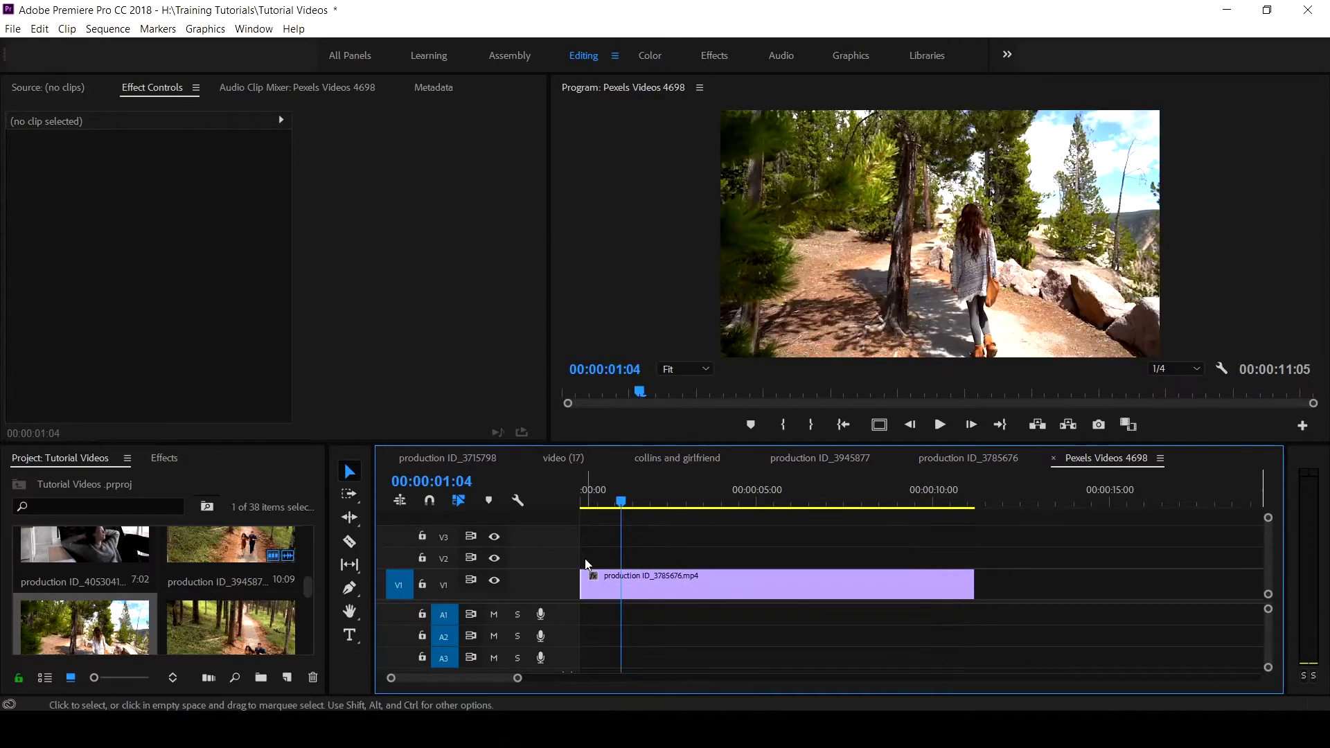
drag(639, 489, 560, 511)
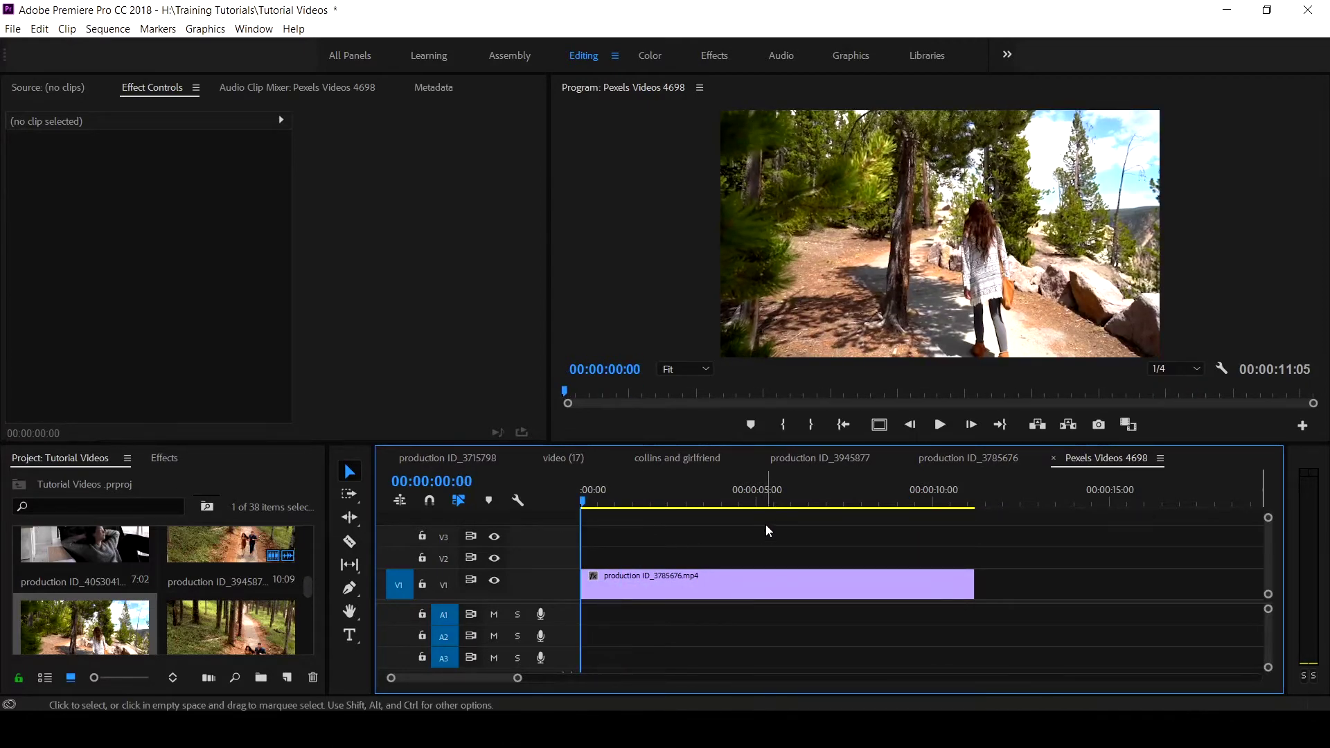
Show the Effects panel's Video Transitions > Dissolve group with Dip to Black.
click(162, 458)
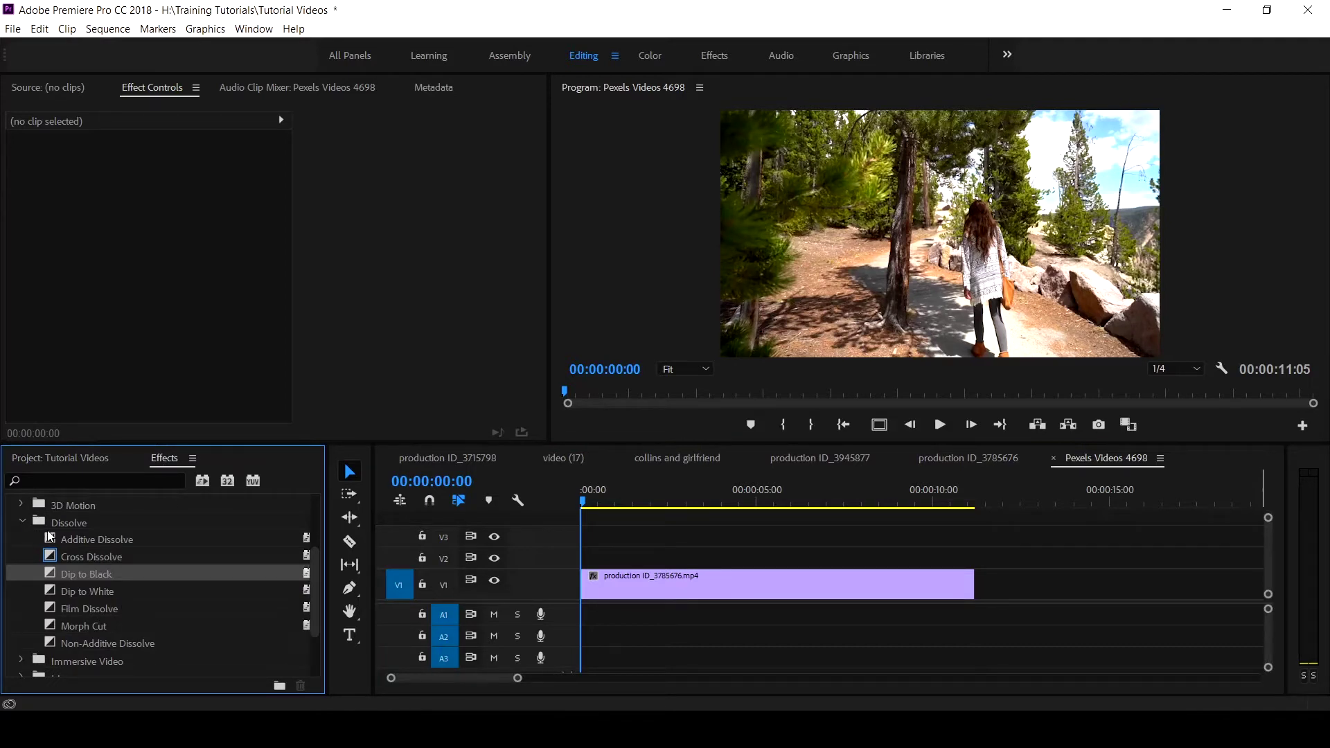
scroll(24, 524, up, 2)
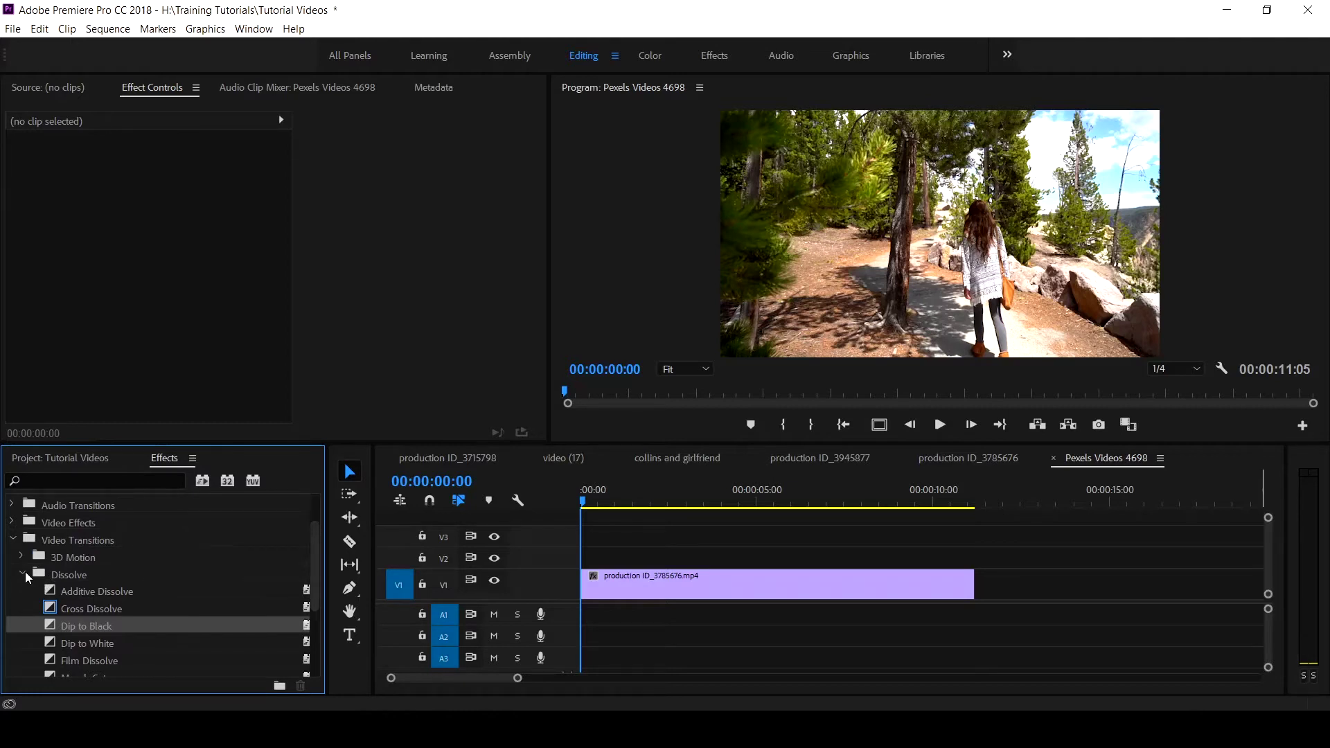
scroll(24, 573, down, 2)
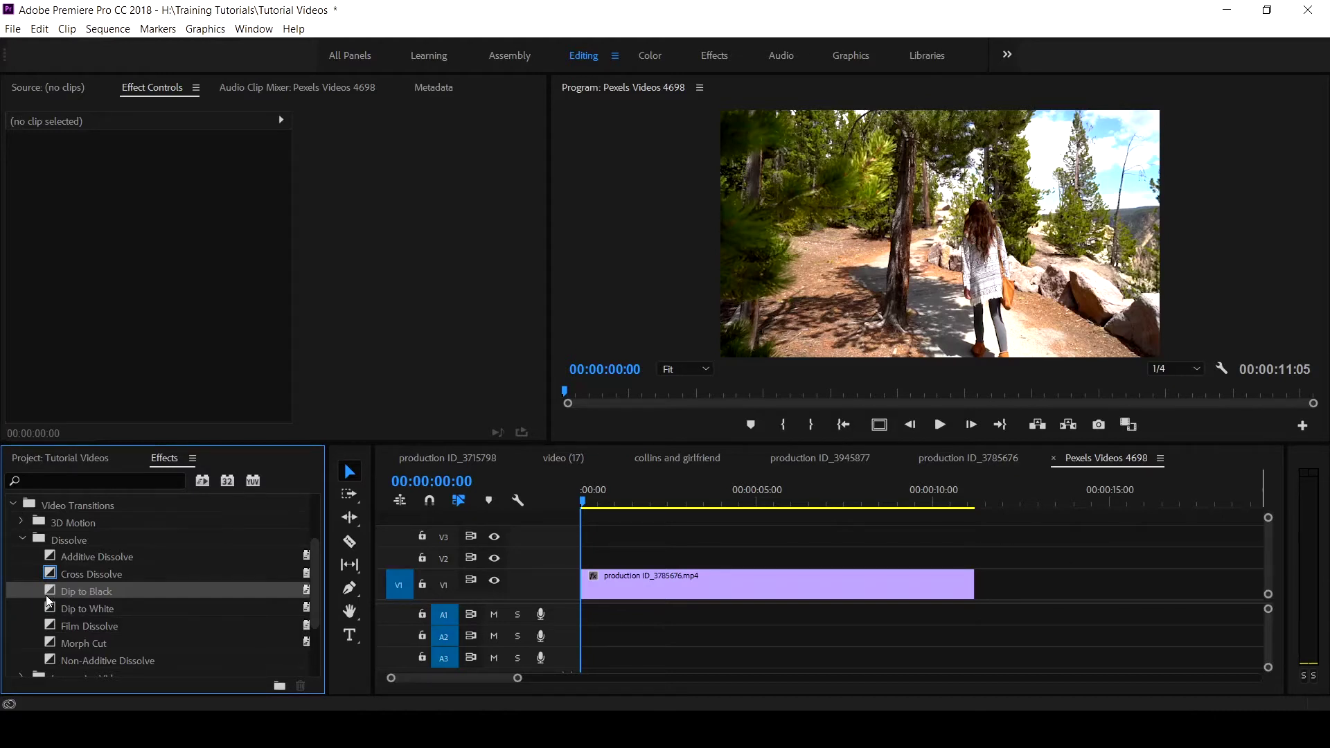
Add Dip to Black at the forest-trail clip's In point and preview the fade-in.
drag(83, 592, 592, 582)
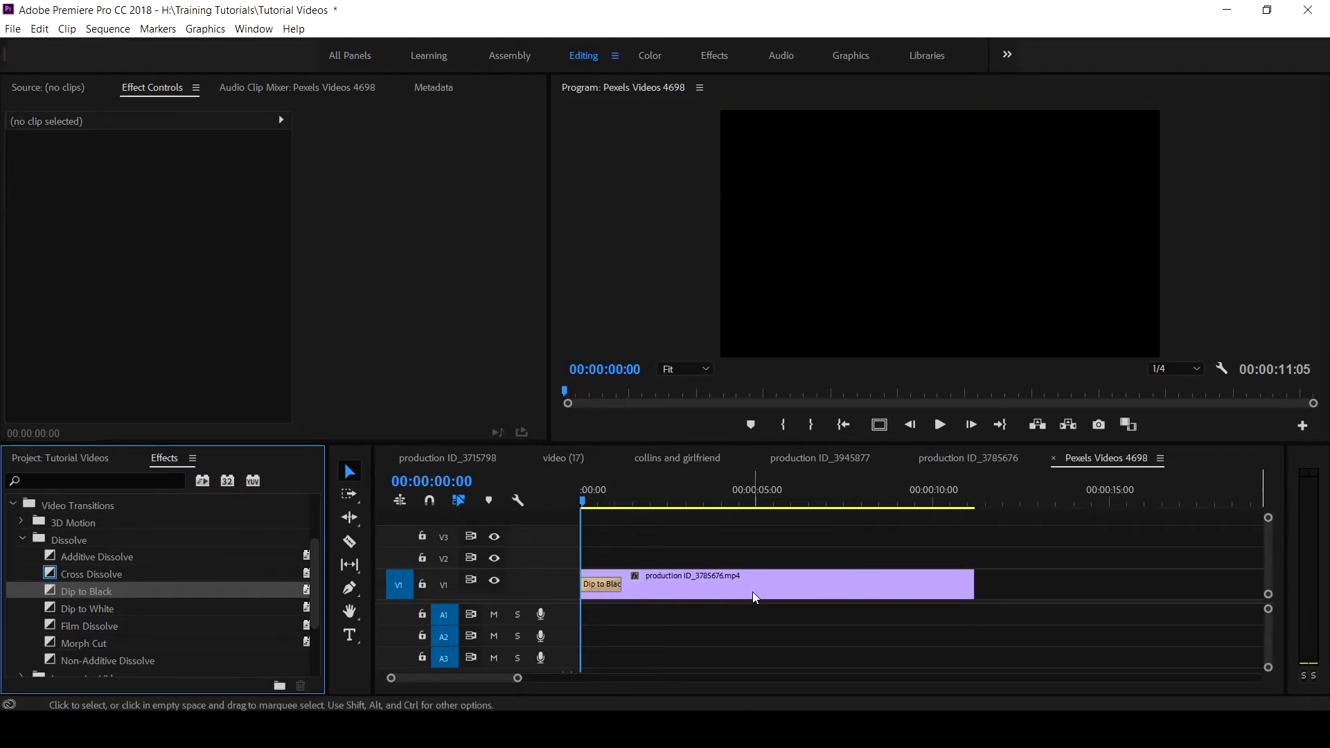
key(space)
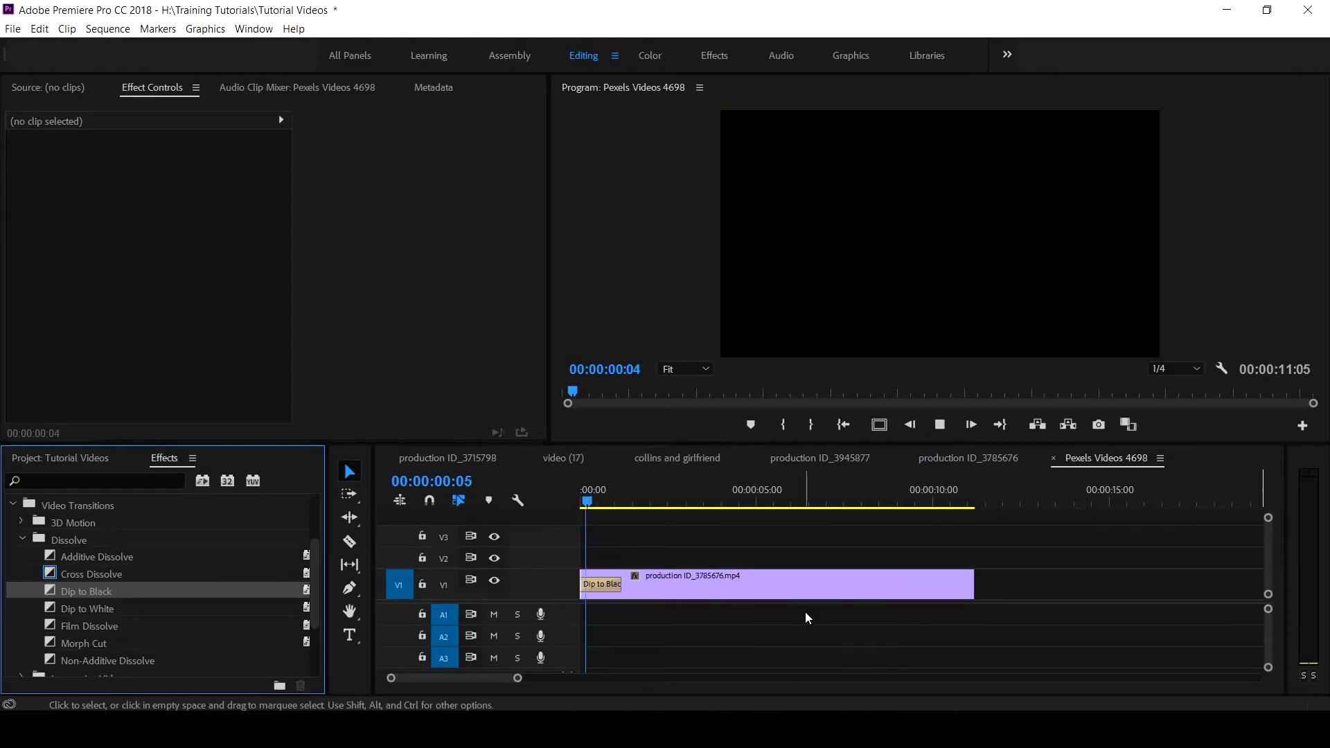
key(space)
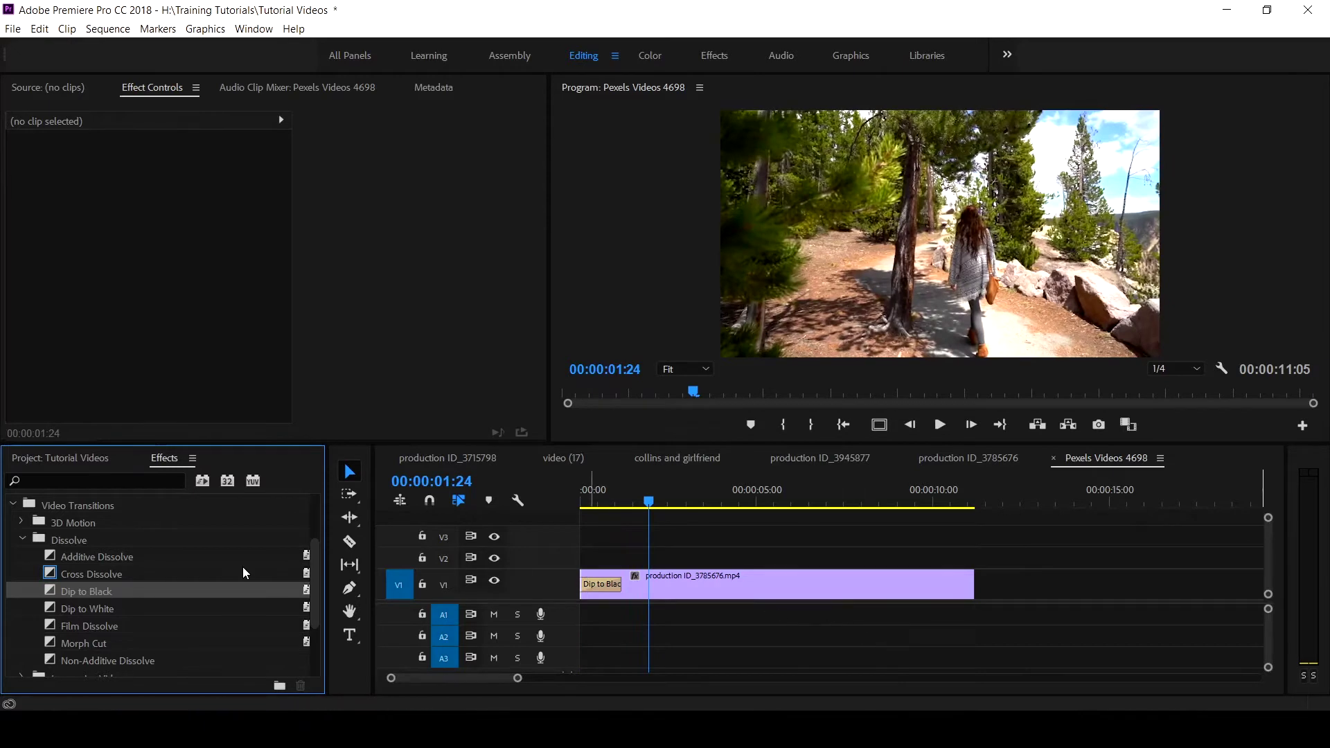
Add Dip to Black at the clip's Out point and preview both fades from the start.
drag(84, 591, 966, 587)
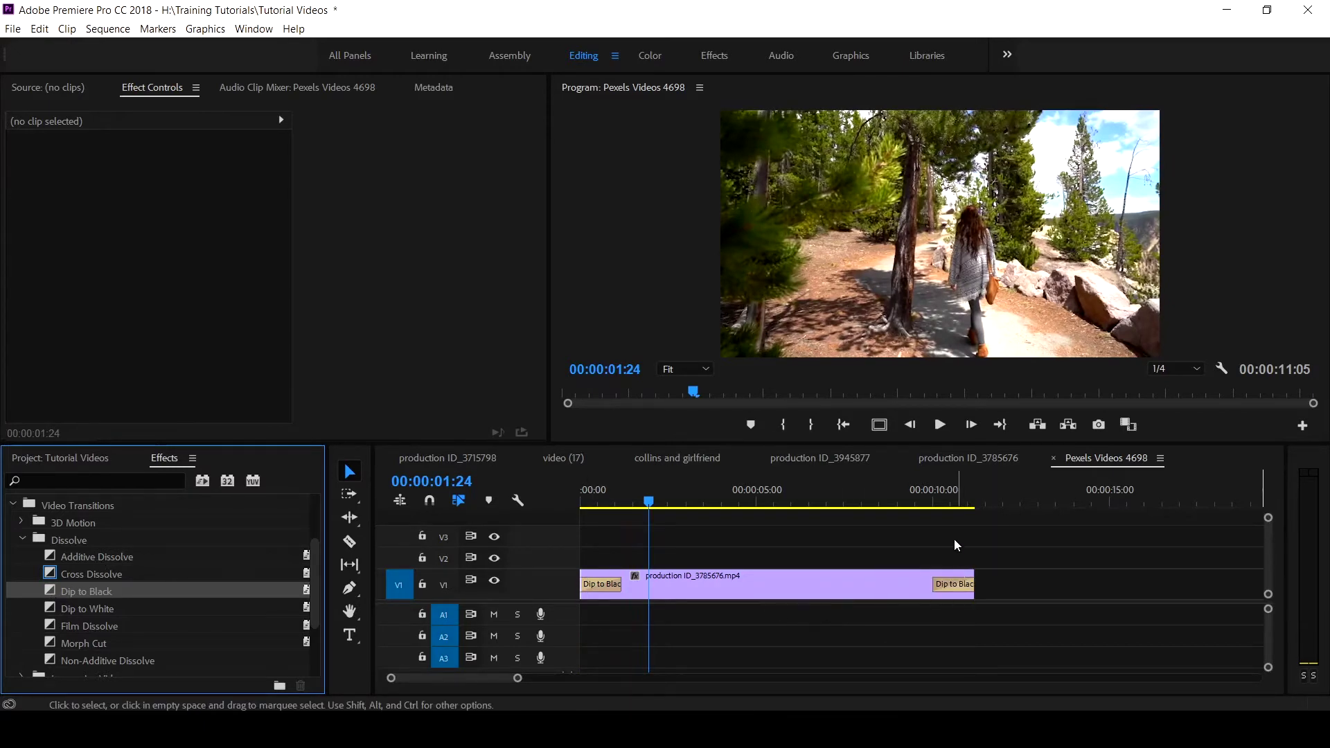
click(925, 496)
key(space)
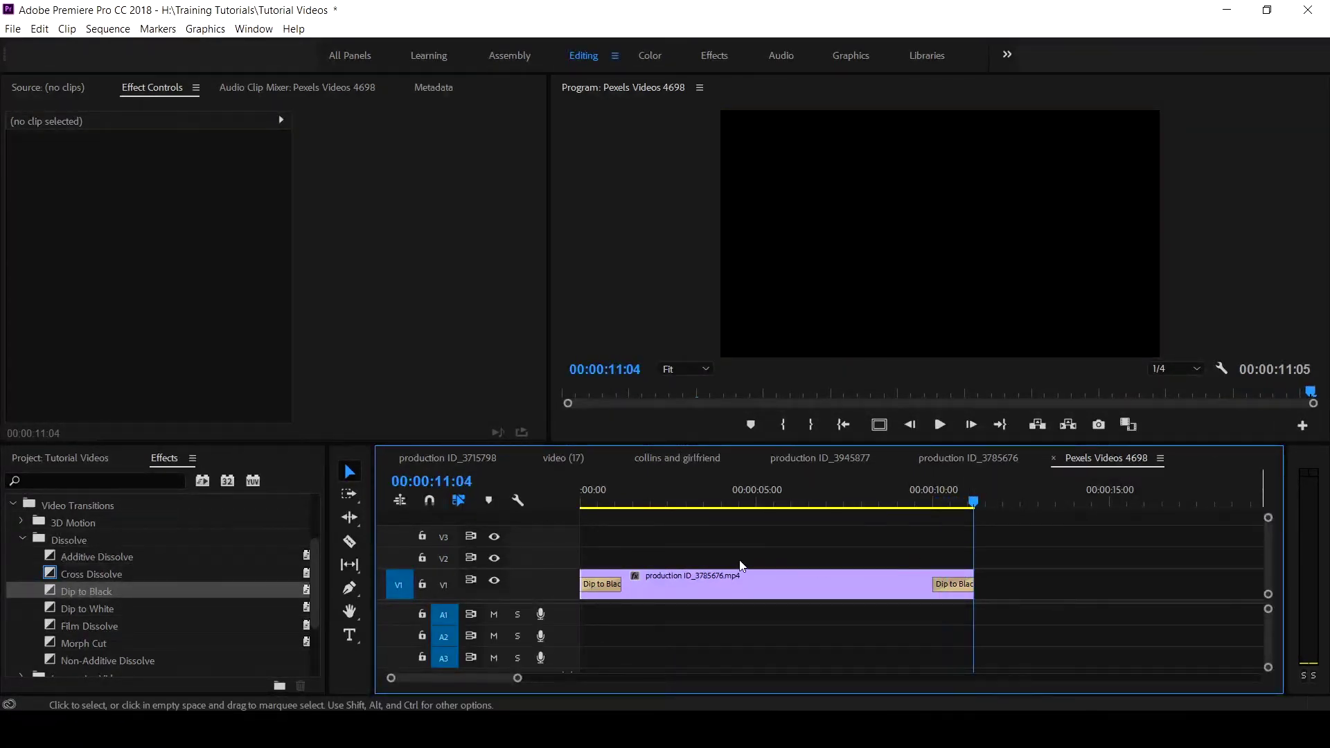
click(584, 503)
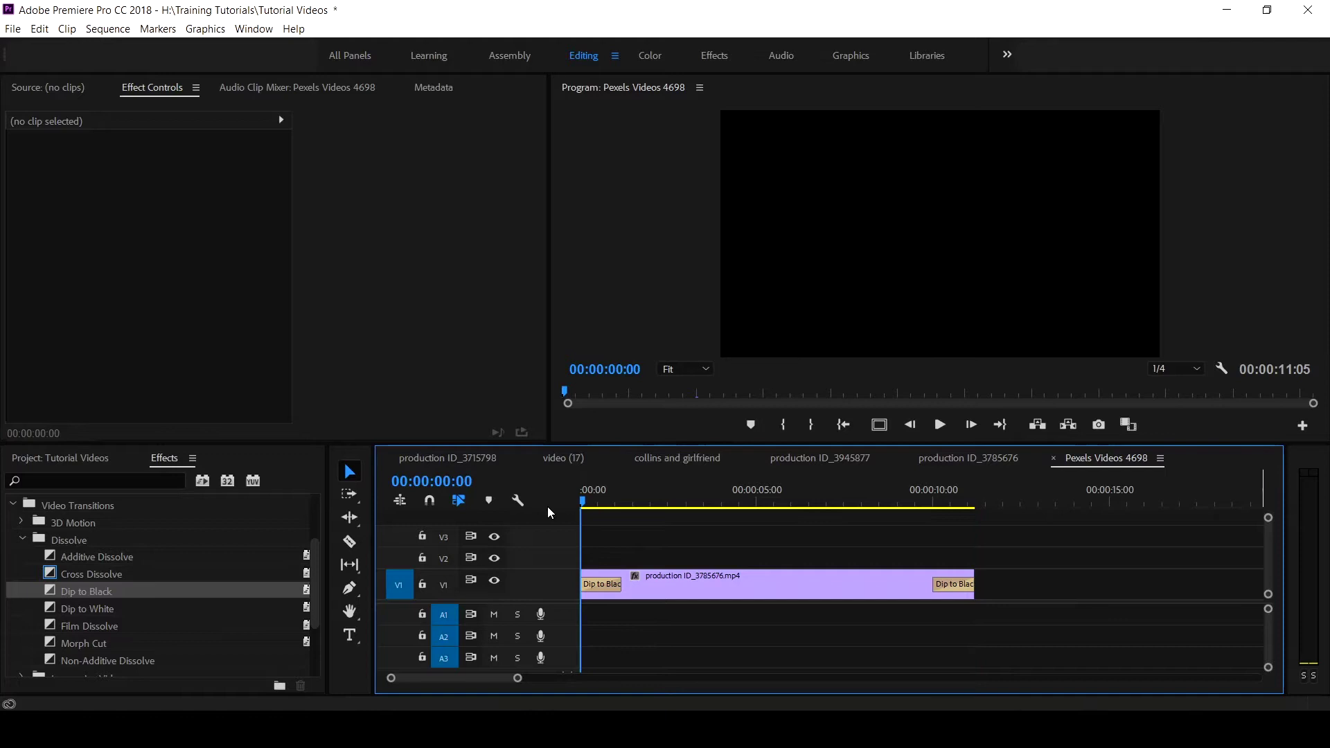
key(space)
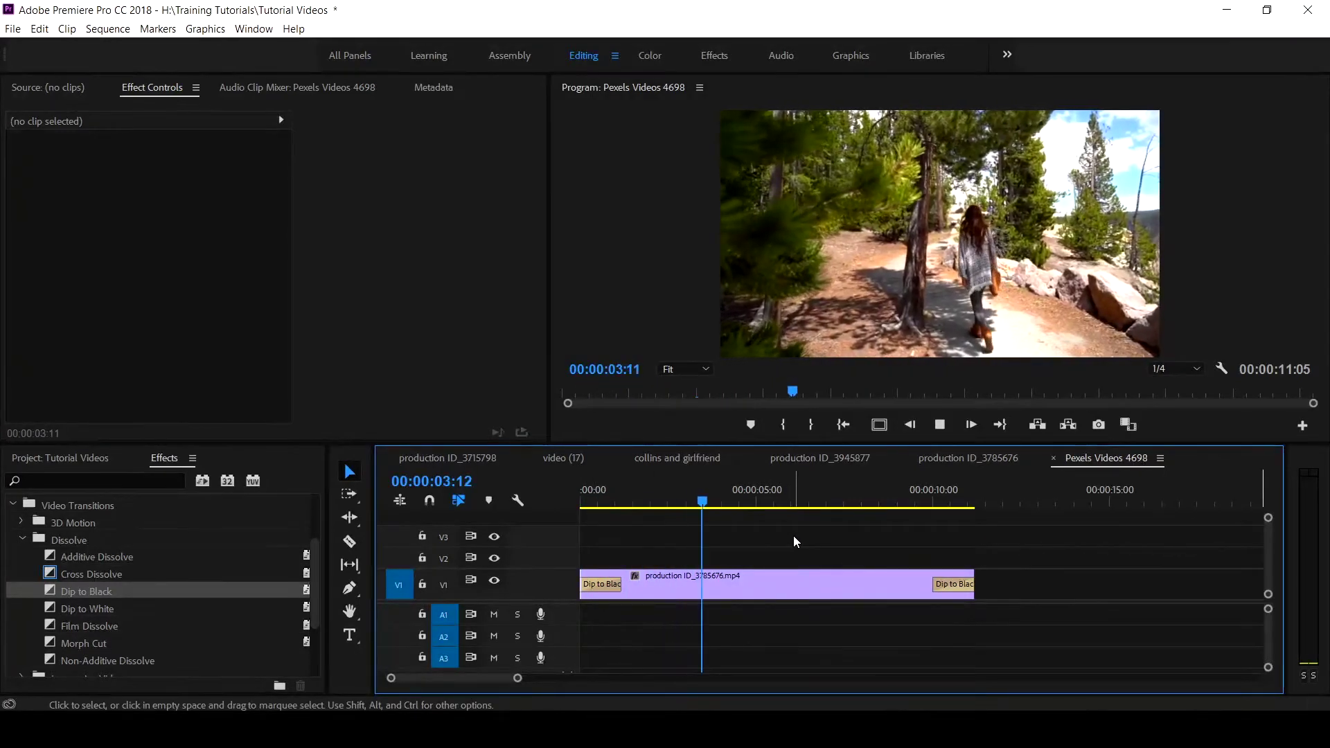
key(space)
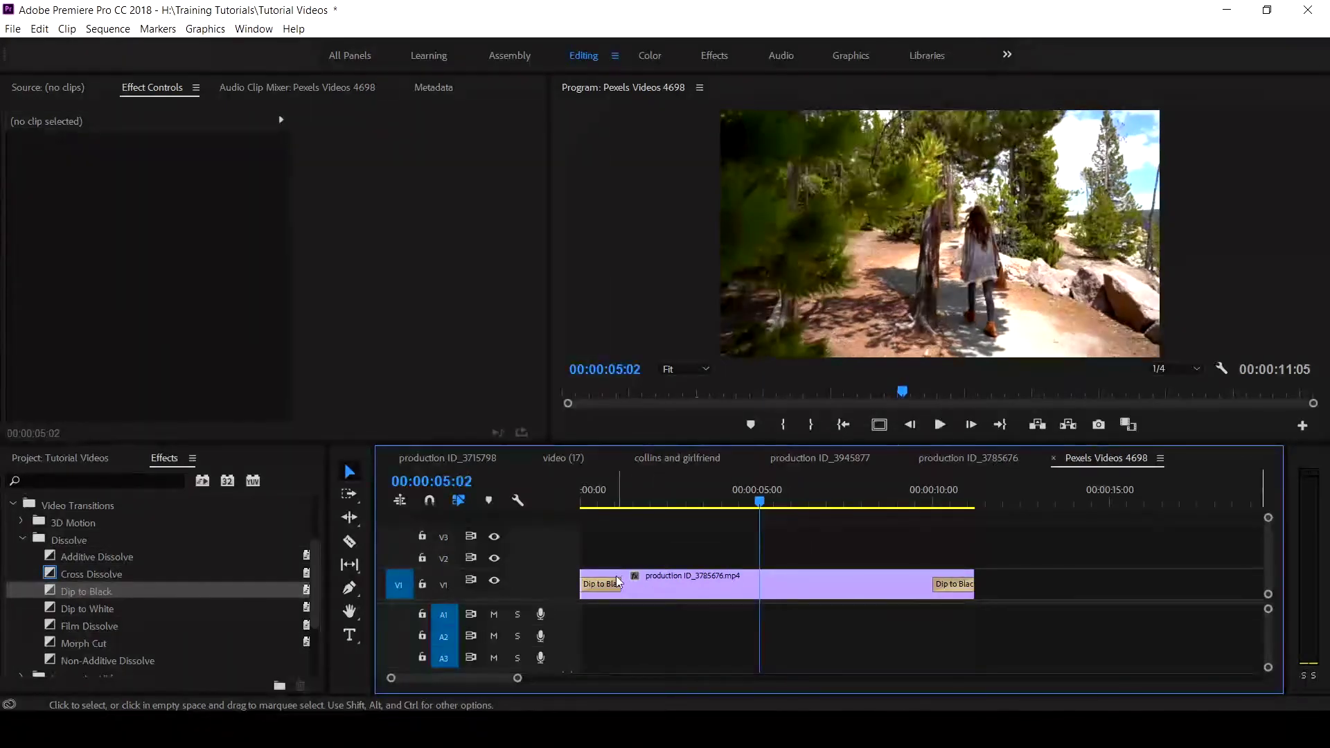
Lengthen the opening Dip to Black to 00:00:01:18 and the closing one to 00:00:01:23.
click(600, 586)
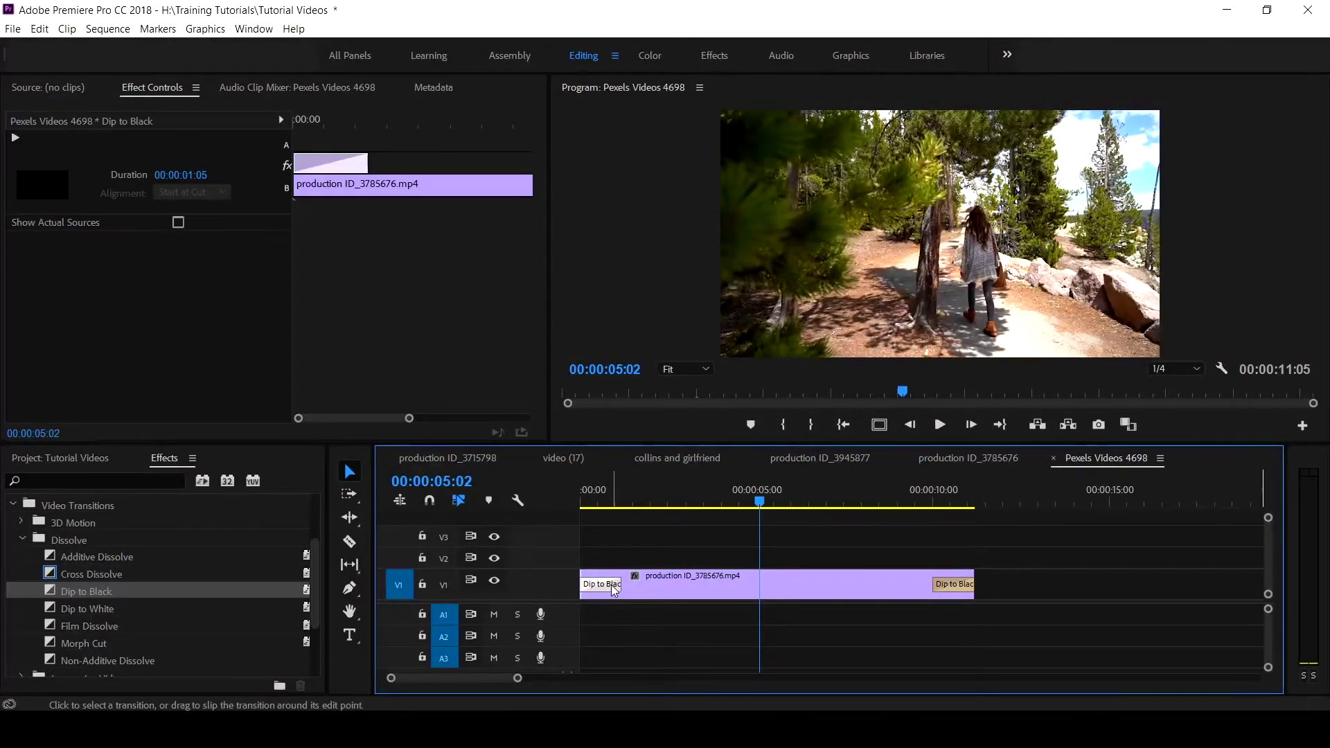
drag(621, 584, 639, 584)
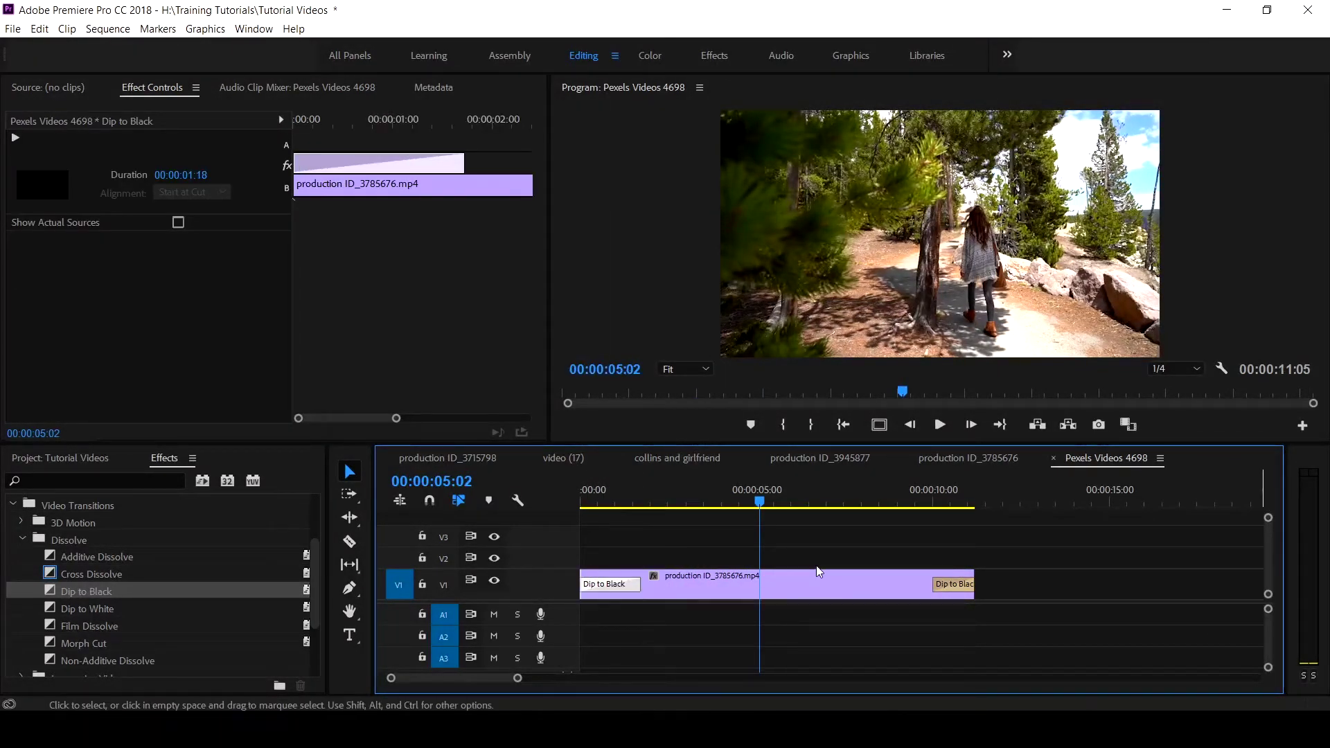
click(943, 585)
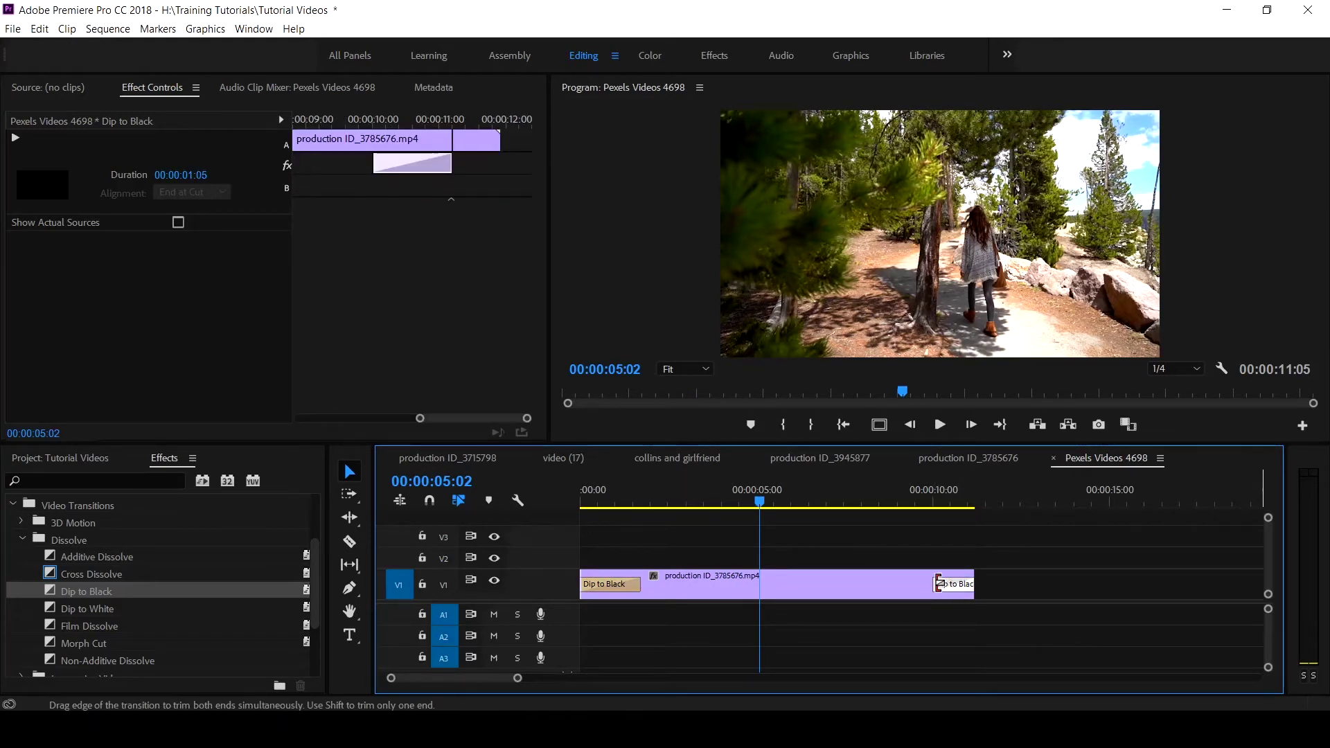
drag(934, 584, 916, 584)
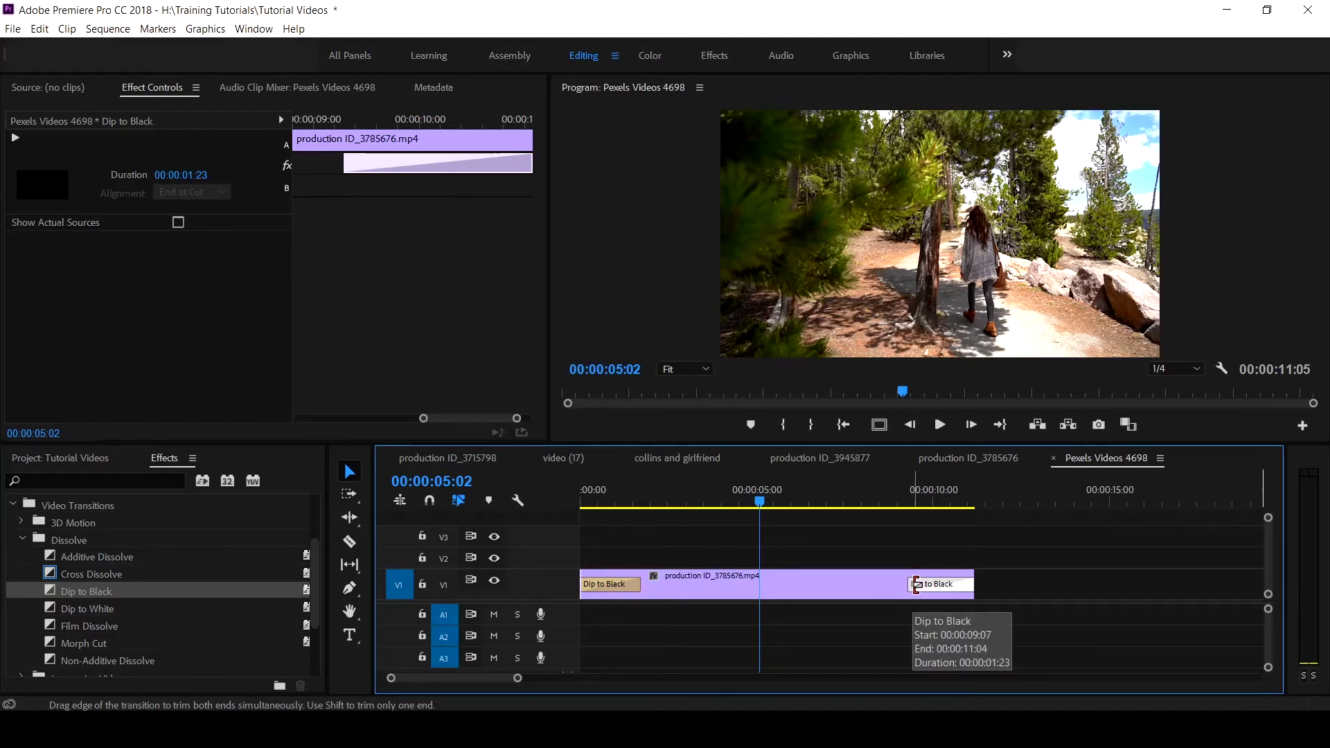
mouse_move(759, 508)
mouse_down()
mouse_move(609, 528)
mouse_move(904, 525)
mouse_up()
key(space)
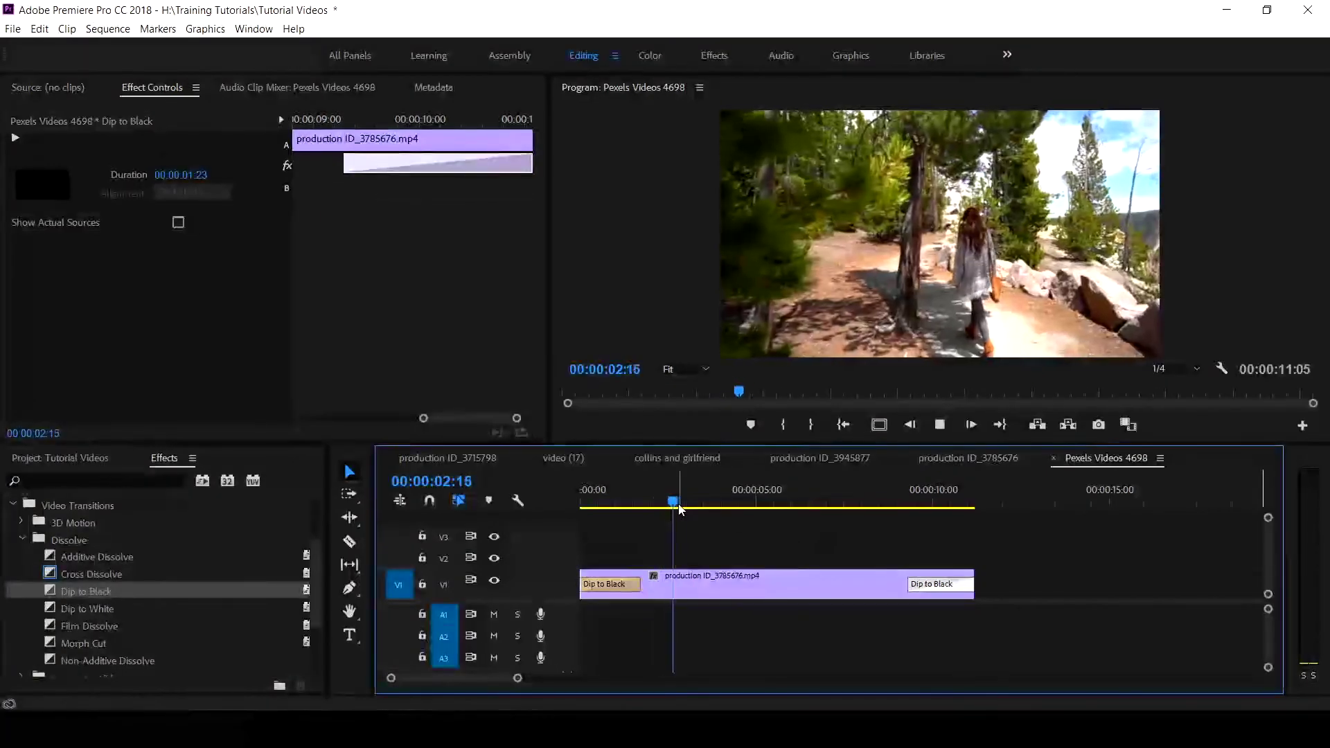
drag(676, 506, 970, 512)
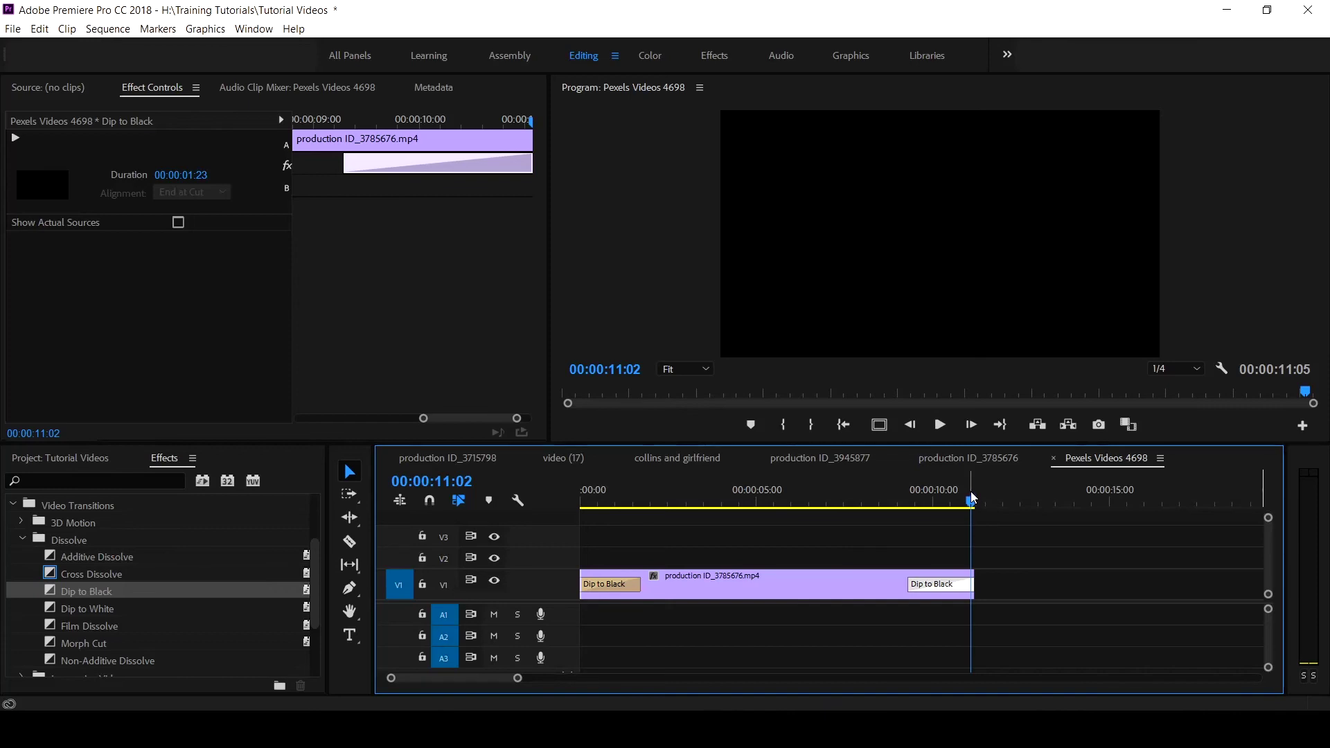
click(863, 584)
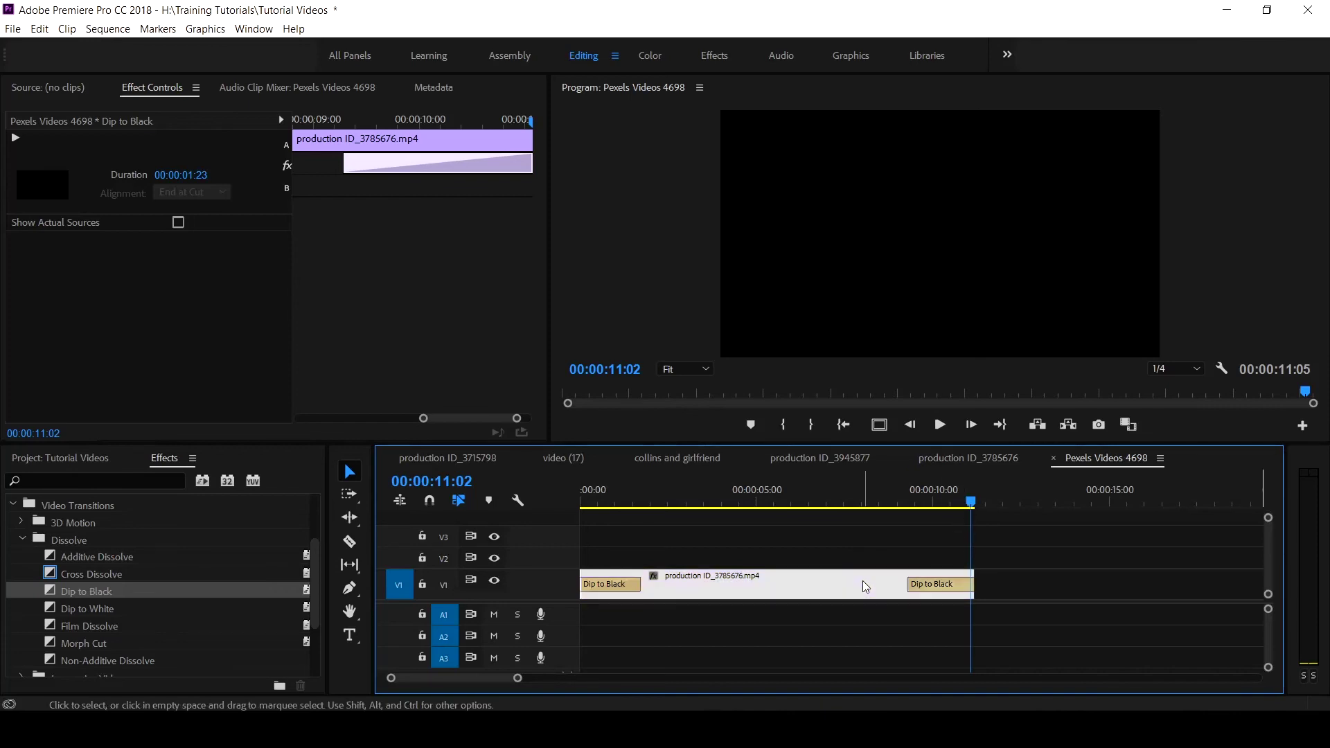